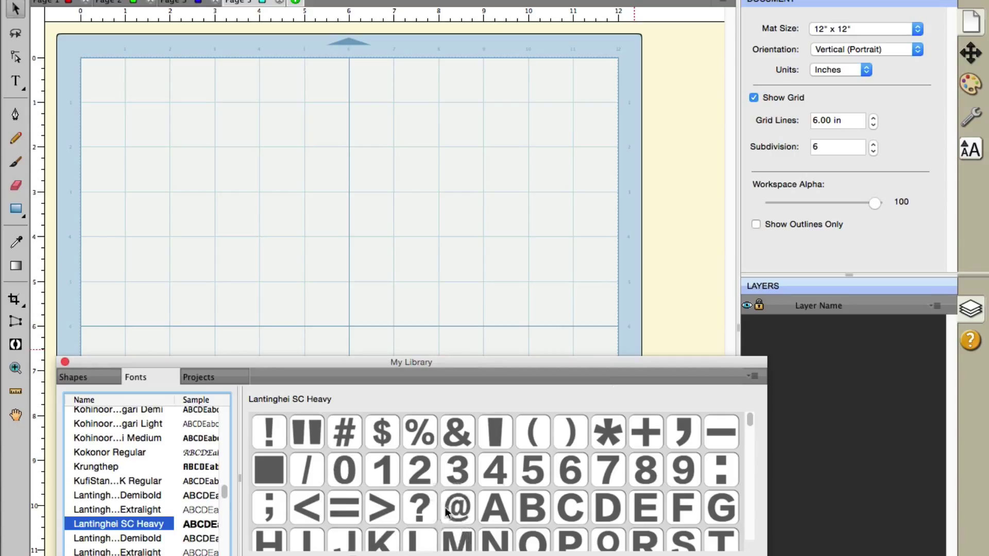
Place the letter A, enlarge it by its corner handle, then delete it to empty the mat
{"action": "left_click", "coordinate": [498, 510]}
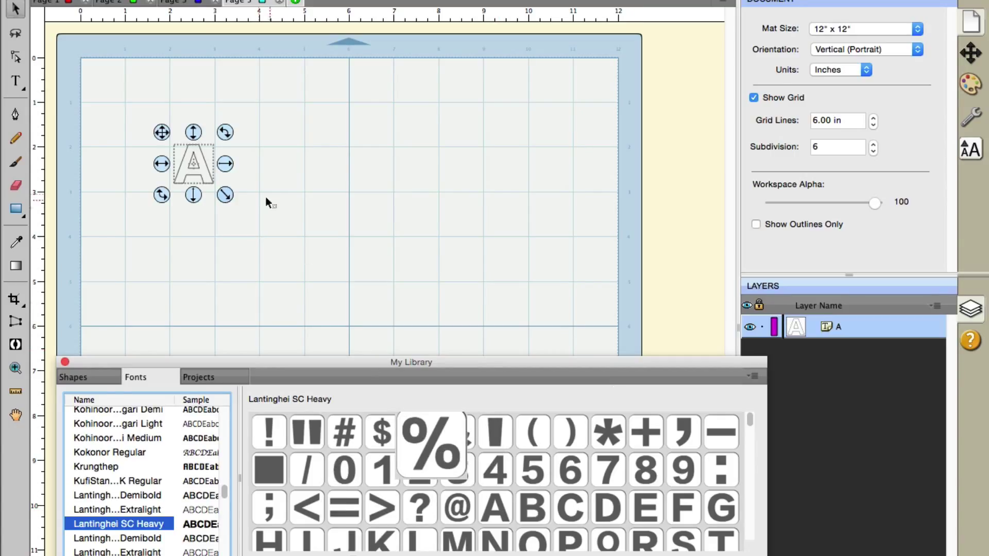
{"action": "left_click_drag", "start_coordinate": [225, 195], "coordinate": [325, 276]}
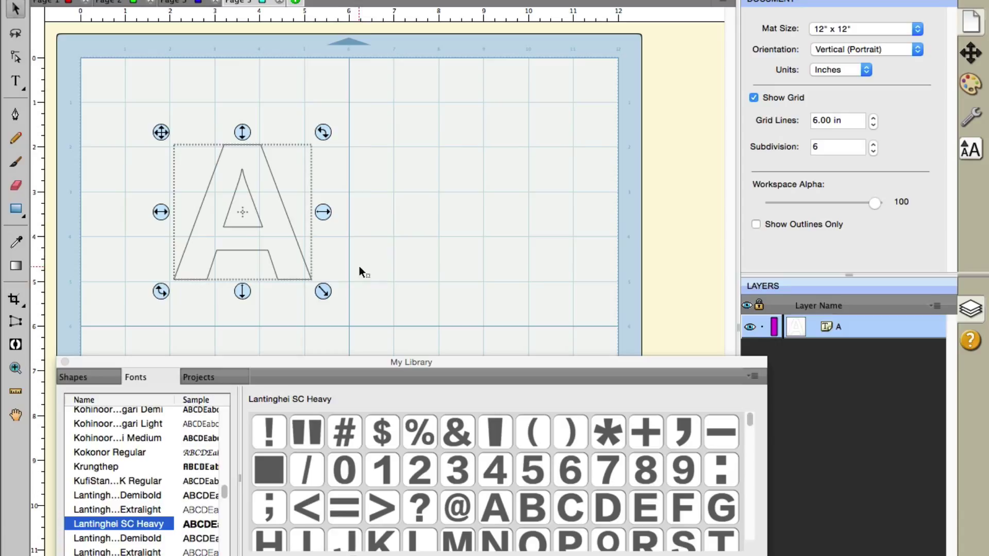
{"action": "key", "text": "Delete"}
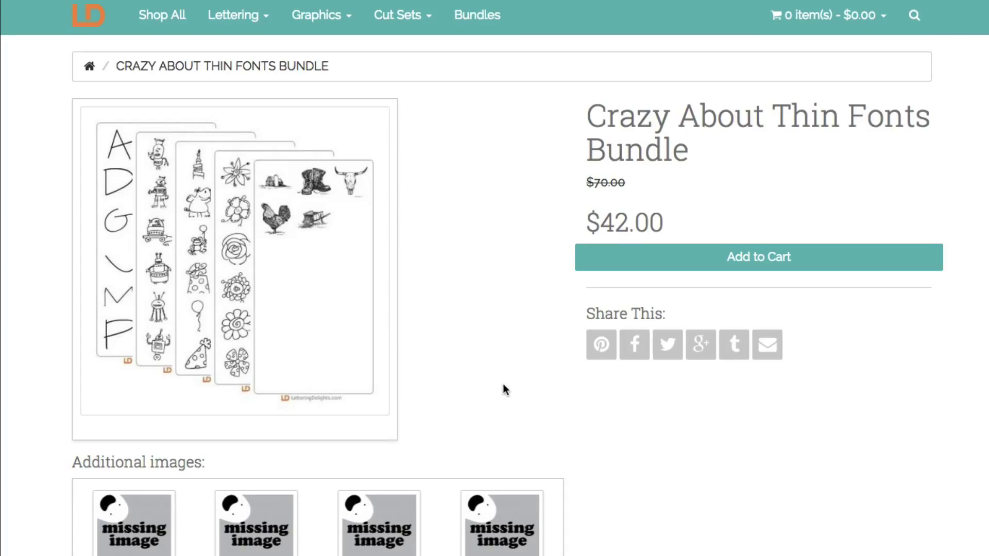
{"action": "scroll", "coordinate": [504, 385], "scroll_direction": "down", "scroll_amount": 2}
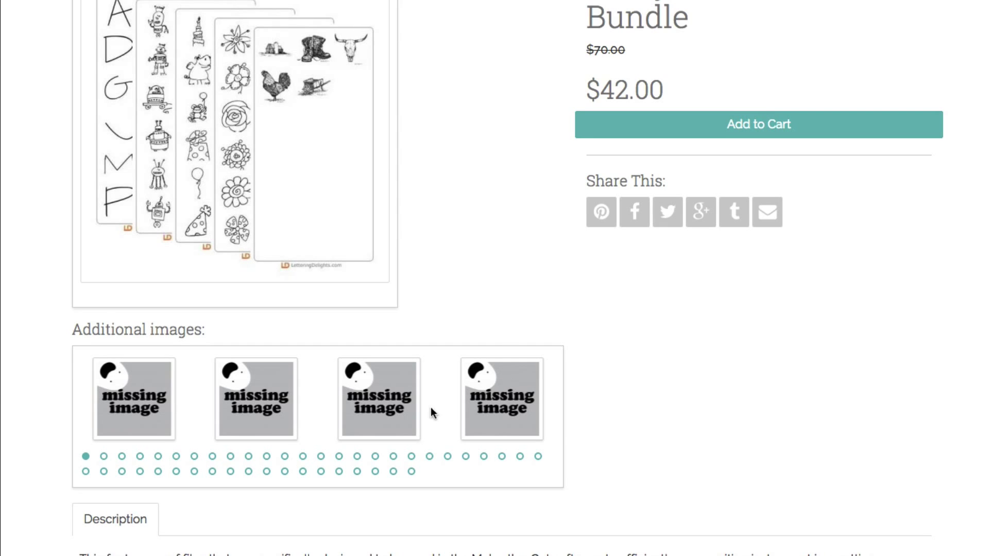
{"action": "scroll", "coordinate": [430, 410], "scroll_direction": "down", "scroll_amount": 2}
{"action": "scroll", "coordinate": [424, 410], "scroll_direction": "down", "scroll_amount": 1}
{"action": "scroll", "coordinate": [257, 412], "scroll_direction": "down", "scroll_amount": 1}
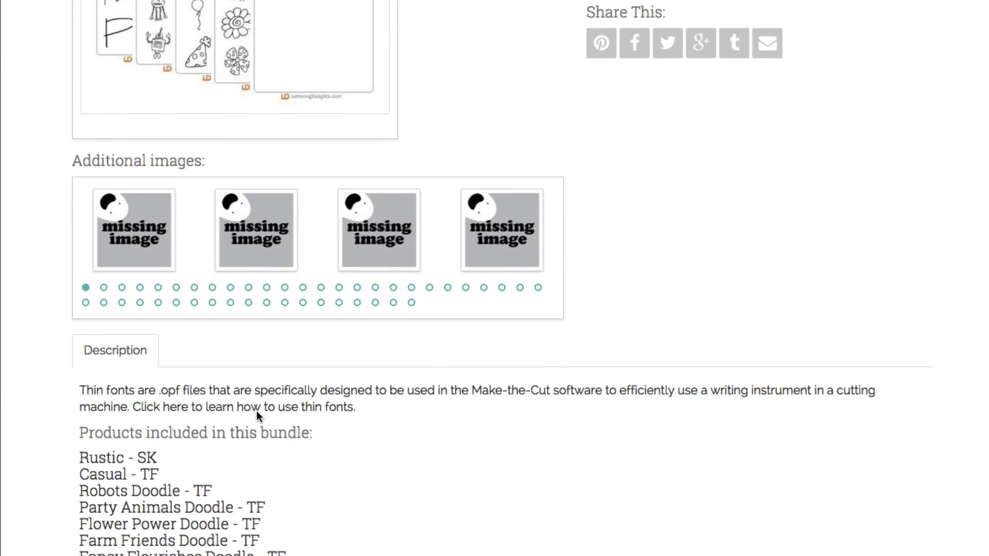
{"action": "scroll", "coordinate": [257, 416], "scroll_direction": "down", "scroll_amount": 1}
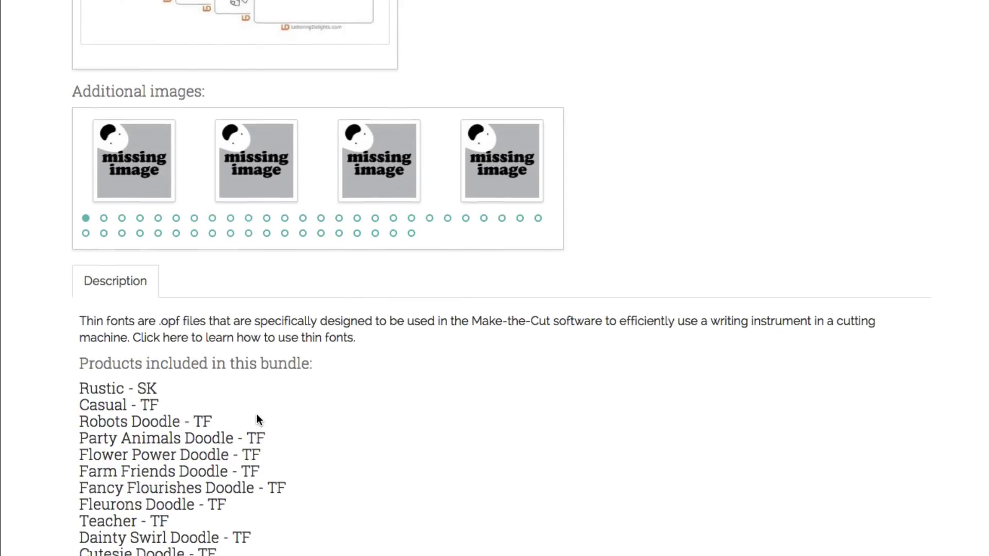
{"action": "scroll", "coordinate": [257, 417], "scroll_direction": "down", "scroll_amount": 2}
{"action": "scroll", "coordinate": [258, 419], "scroll_direction": "down", "scroll_amount": 1}
{"action": "scroll", "coordinate": [257, 420], "scroll_direction": "down", "scroll_amount": 1}
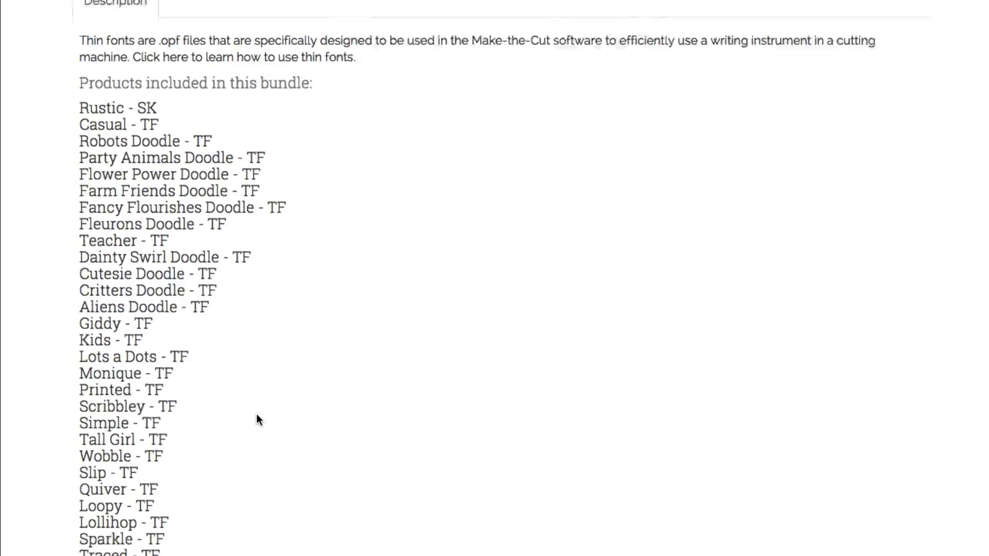
{"action": "scroll", "coordinate": [258, 419], "scroll_direction": "down", "scroll_amount": 1}
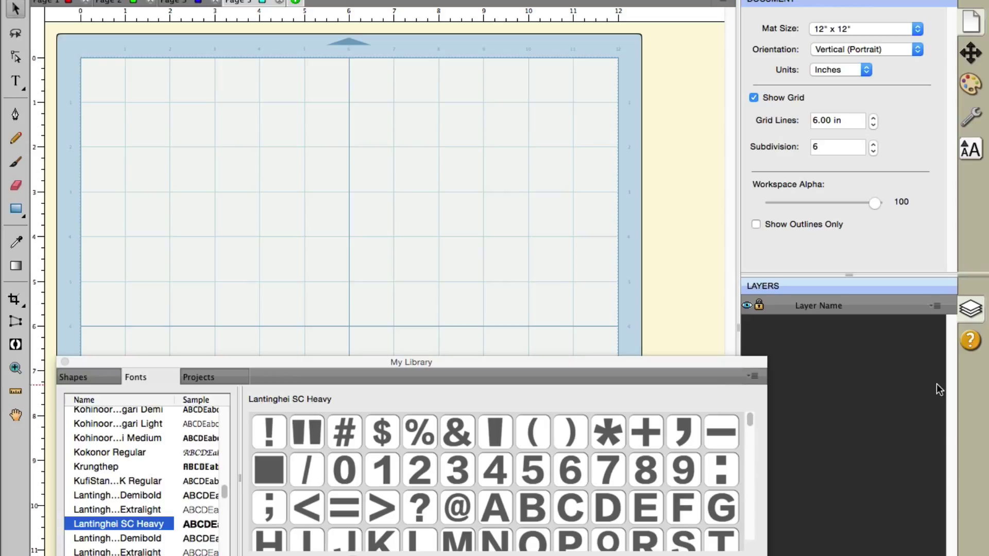
Choose Load Font from the My Library menu to bring up the font file browser
{"action": "left_click", "coordinate": [749, 376]}
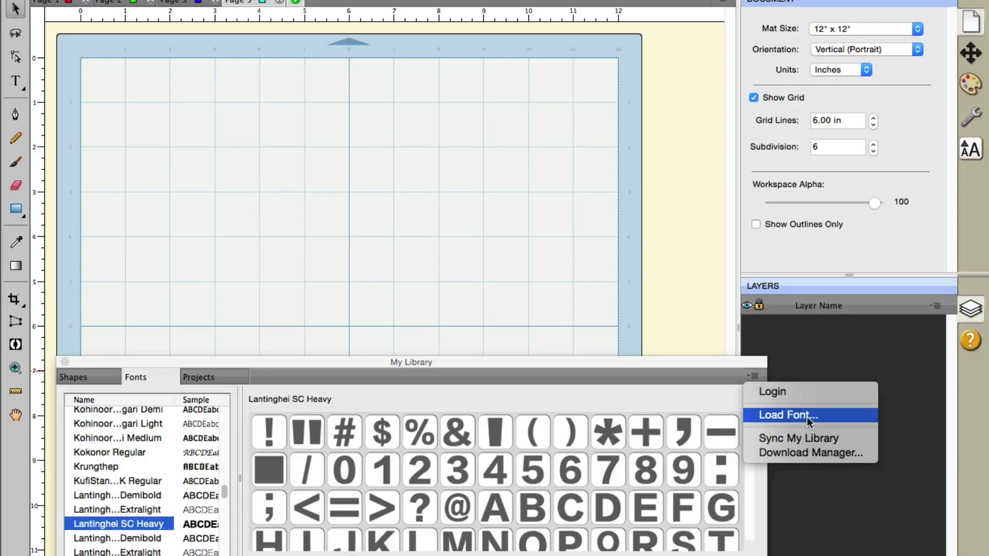
{"action": "left_click", "coordinate": [807, 417]}
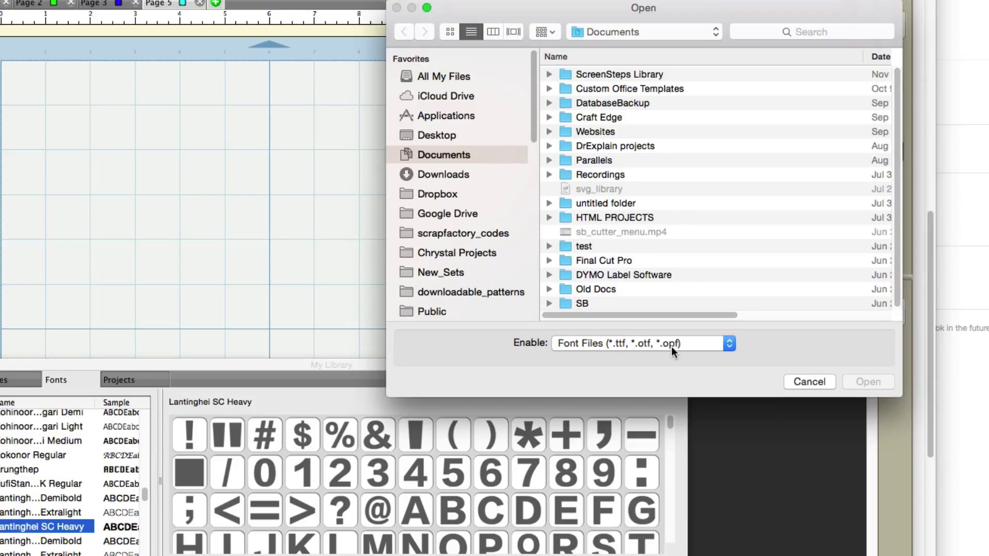
Load ldt_cursive.opf from Downloads > single_fonts > LDT Cursive > opf cut machine file
{"action": "left_click", "coordinate": [437, 176]}
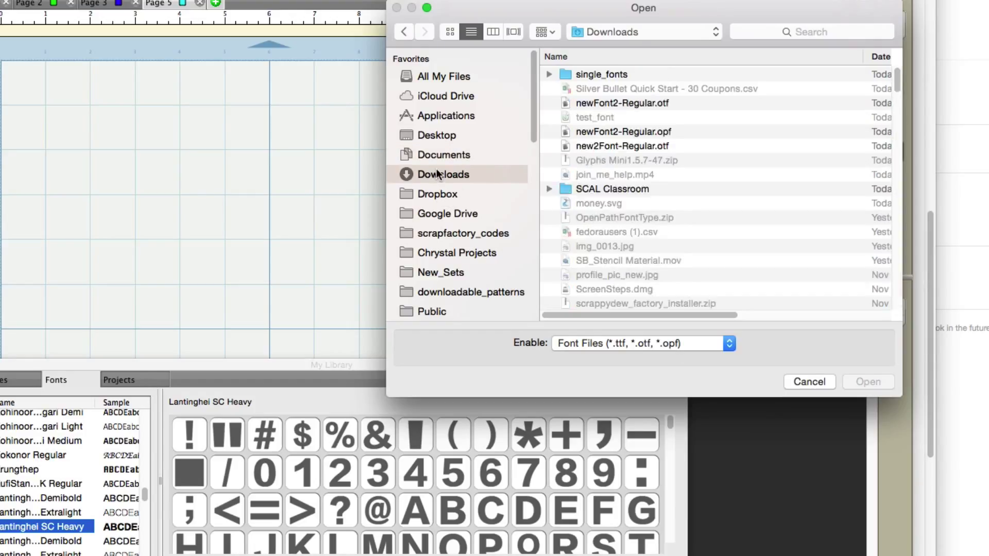
{"action": "left_click", "coordinate": [586, 76]}
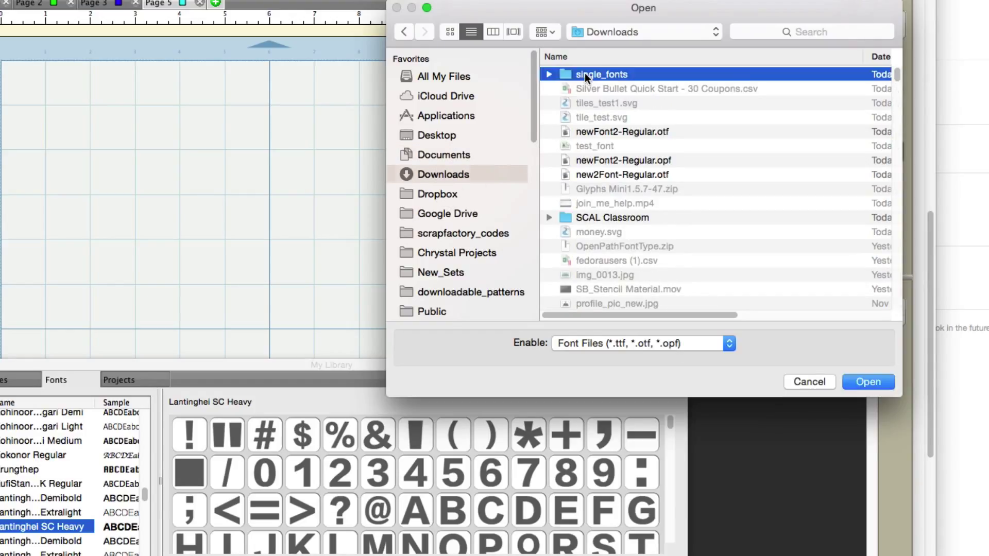
{"action": "double_click", "coordinate": [586, 75]}
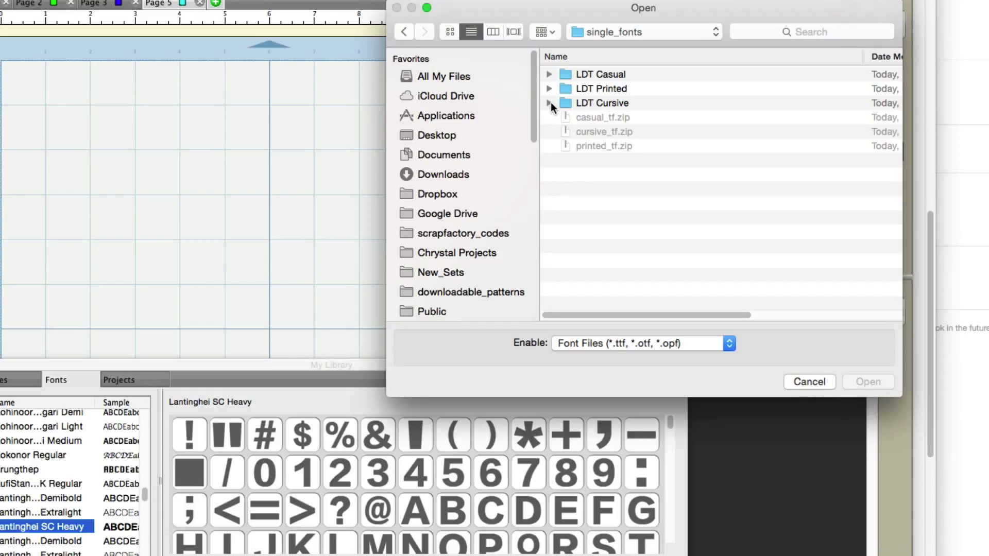
{"action": "left_click", "coordinate": [549, 103]}
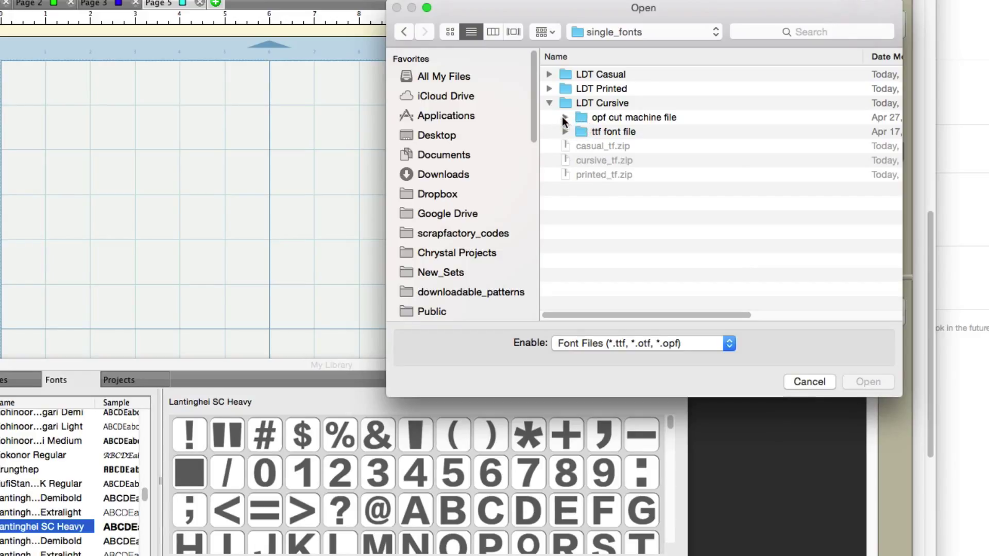
{"action": "left_click", "coordinate": [564, 118]}
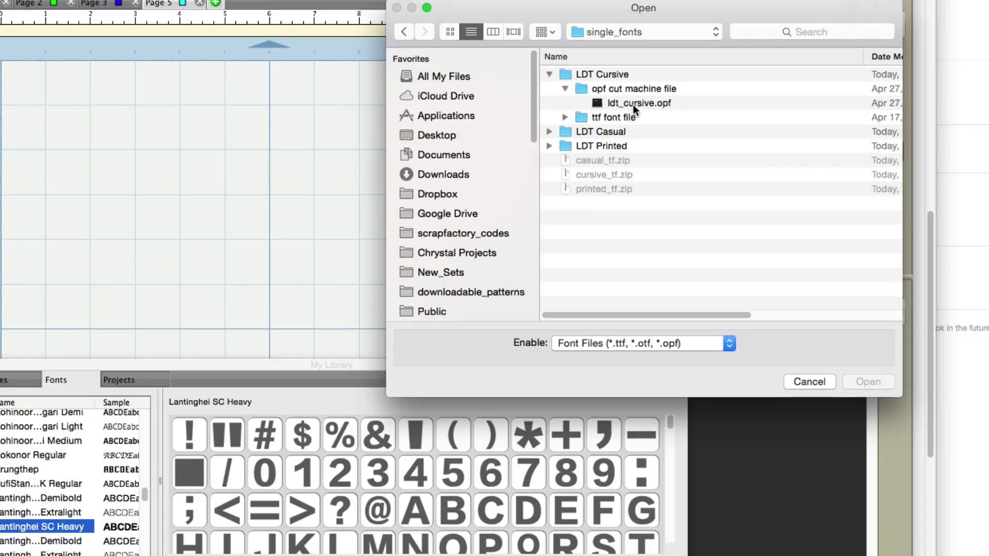
{"action": "left_click", "coordinate": [630, 104]}
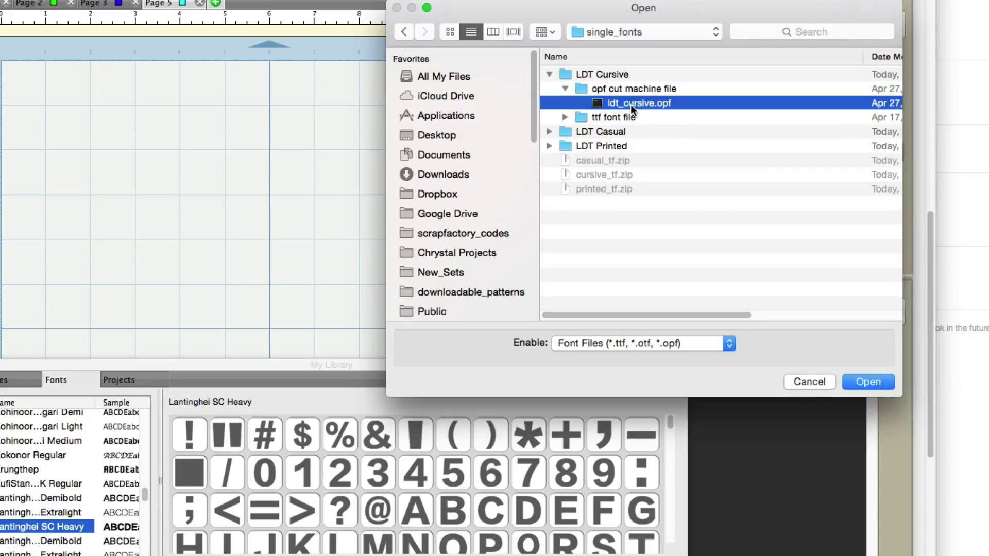
{"action": "left_click", "coordinate": [879, 382]}
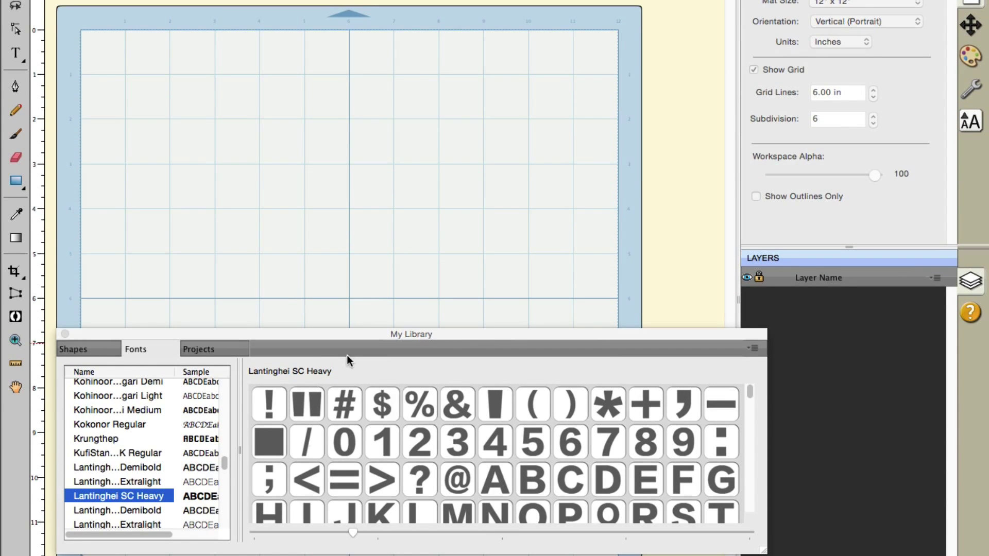
Dismiss the font-added alert and switch the library to LDT_Cursive Regular
{"action": "key", "text": "Return"}
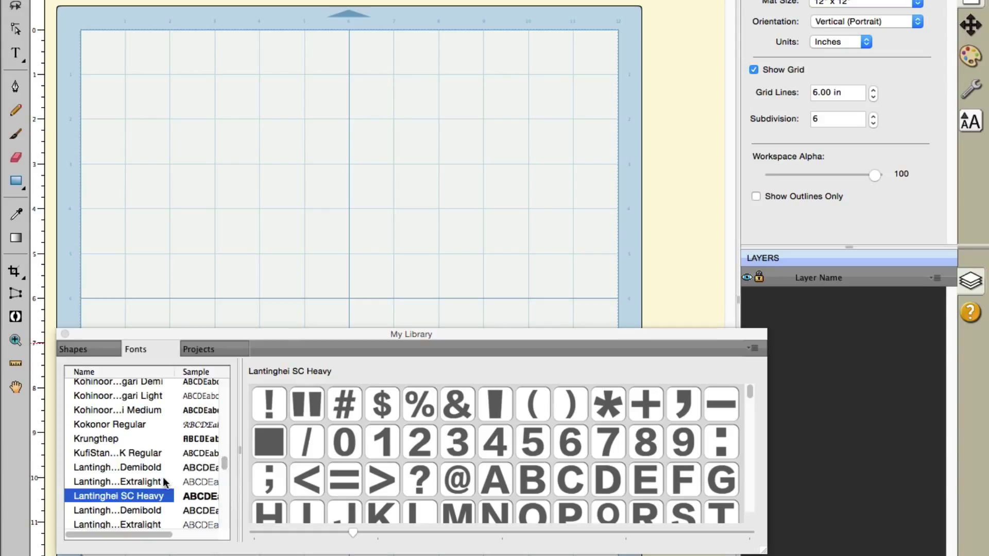
{"action": "scroll", "coordinate": [163, 476], "scroll_direction": "down", "scroll_amount": 3}
{"action": "scroll", "coordinate": [163, 476], "scroll_direction": "down", "scroll_amount": 3}
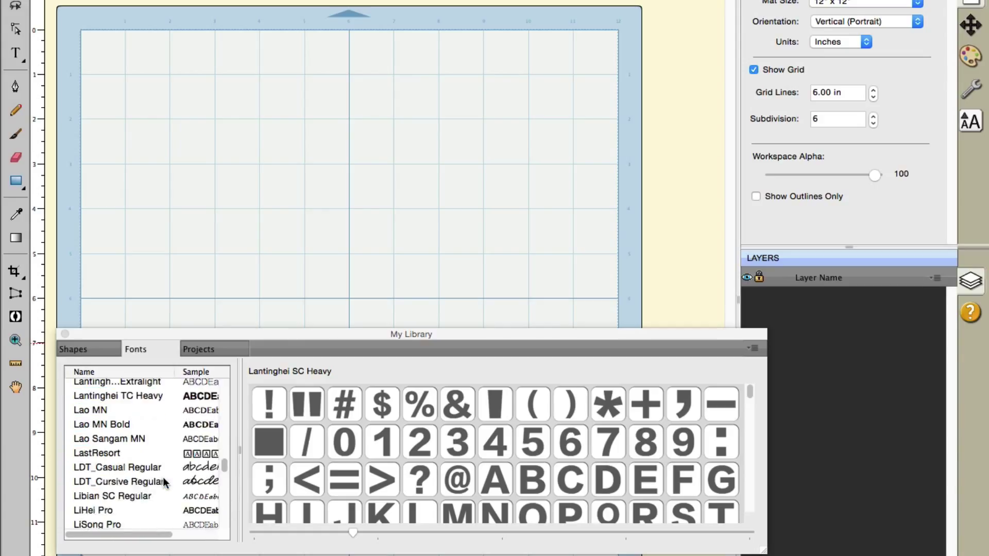
{"action": "left_click", "coordinate": [106, 484]}
{"action": "mouse_move", "coordinate": [724, 404]}
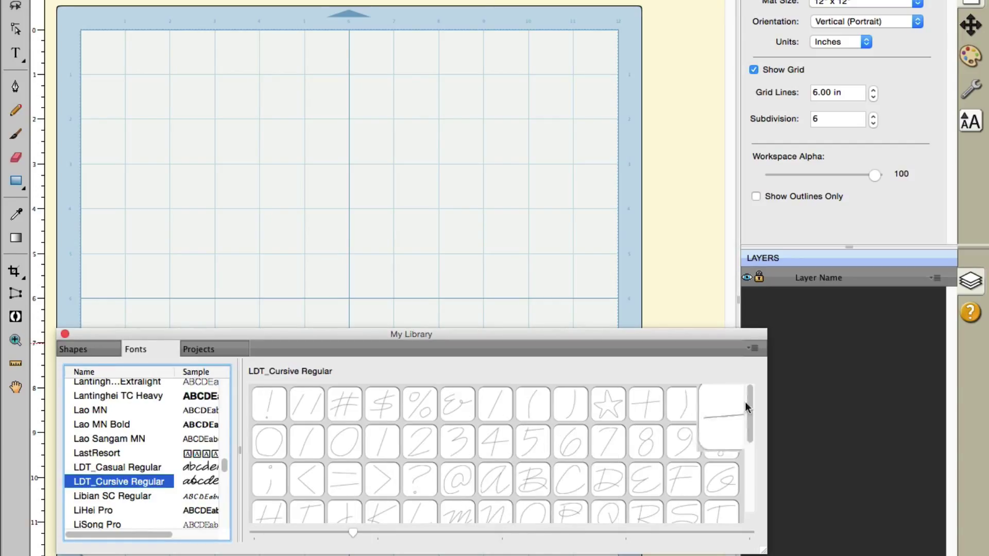
{"action": "scroll", "coordinate": [748, 399], "scroll_direction": "down", "scroll_amount": 3}
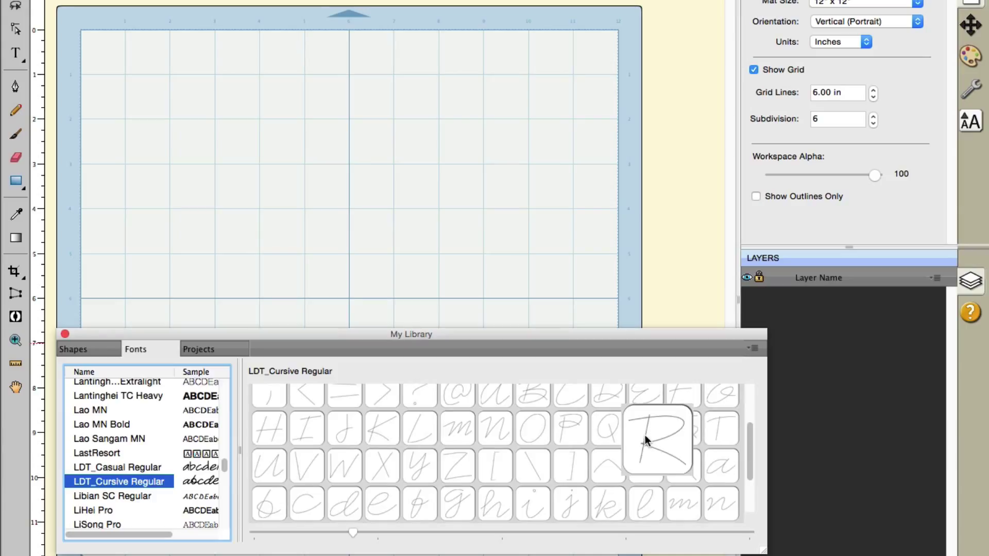
Place the cursive R from the library and enlarge it across the mat
{"action": "left_click", "coordinate": [646, 440]}
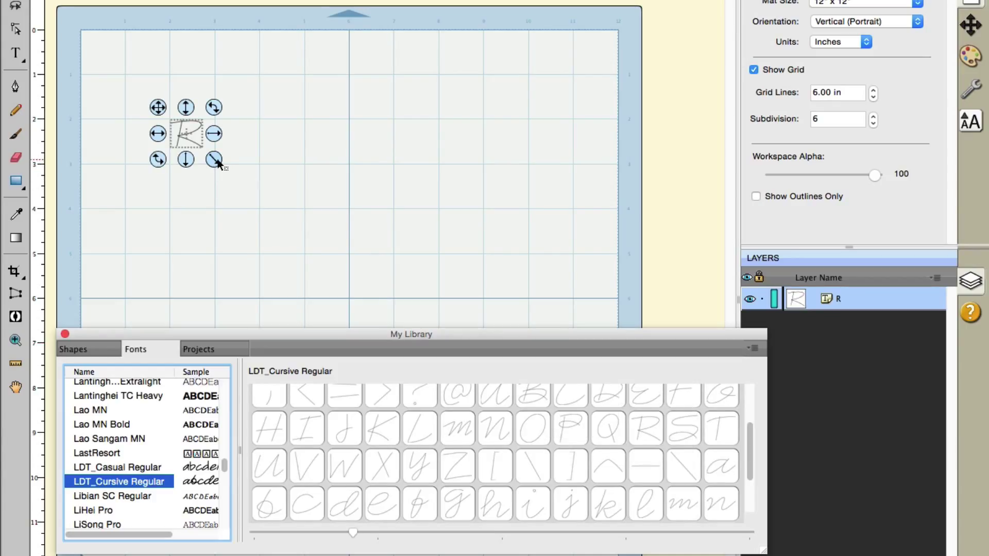
{"action": "left_click", "coordinate": [242, 186]}
{"action": "left_click_drag", "start_coordinate": [243, 186], "coordinate": [381, 280]}
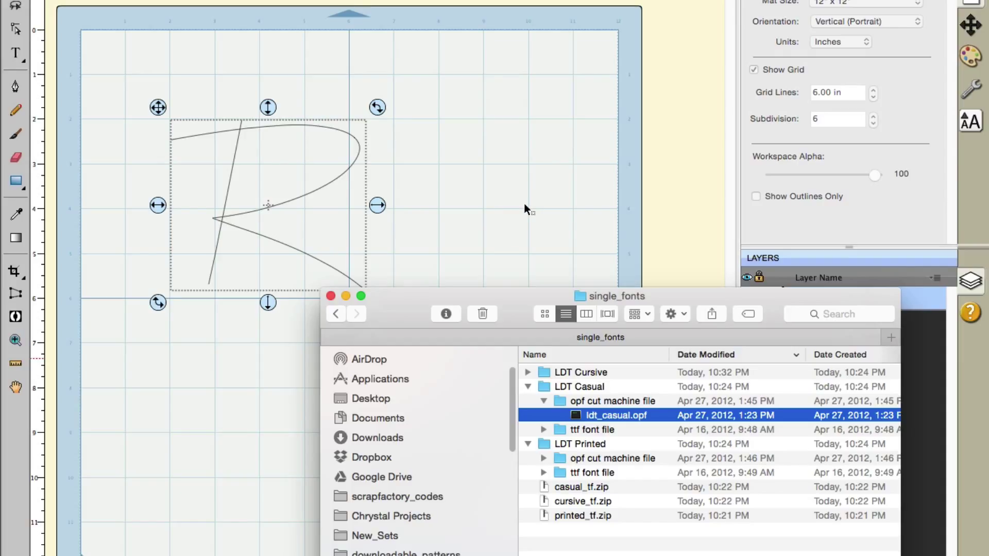
Close the single_fonts Finder window to return to the mat with the large R
{"action": "left_click_drag", "start_coordinate": [524, 203], "coordinate": [524, 203]}
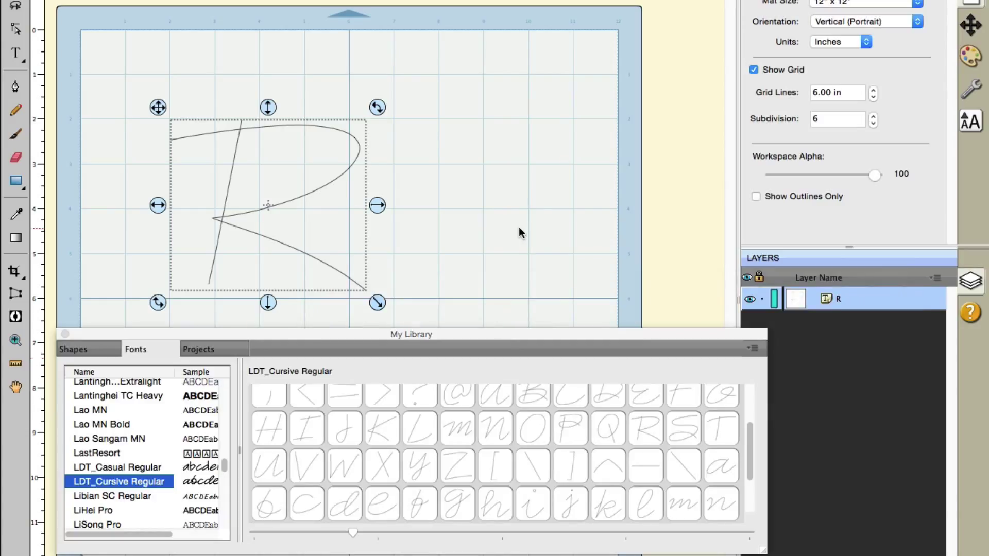